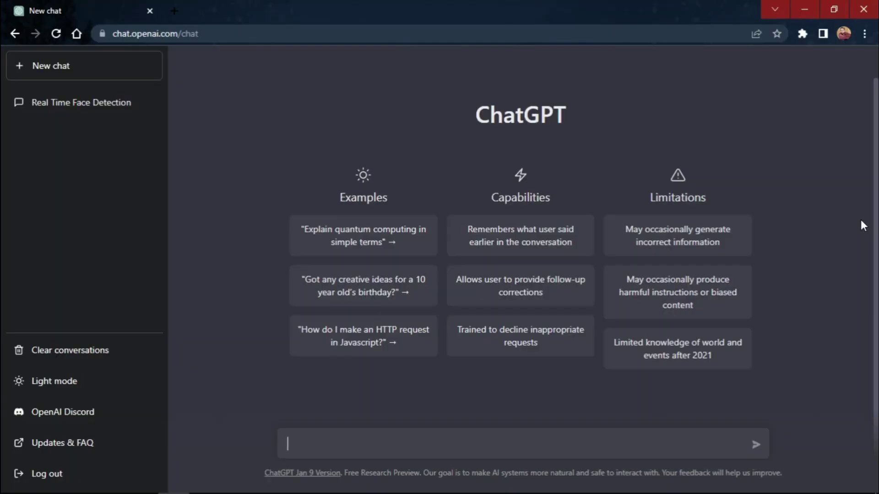
{"action": "type", "text": "python c"}
{"action": "type", "text": "ode to bu"}
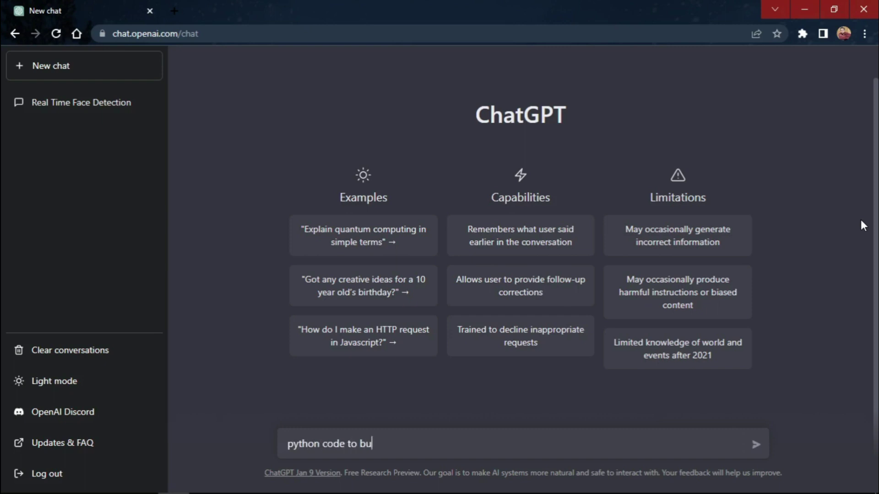
{"action": "type", "text": "ild face "}
{"action": "type", "text": "recognition"}
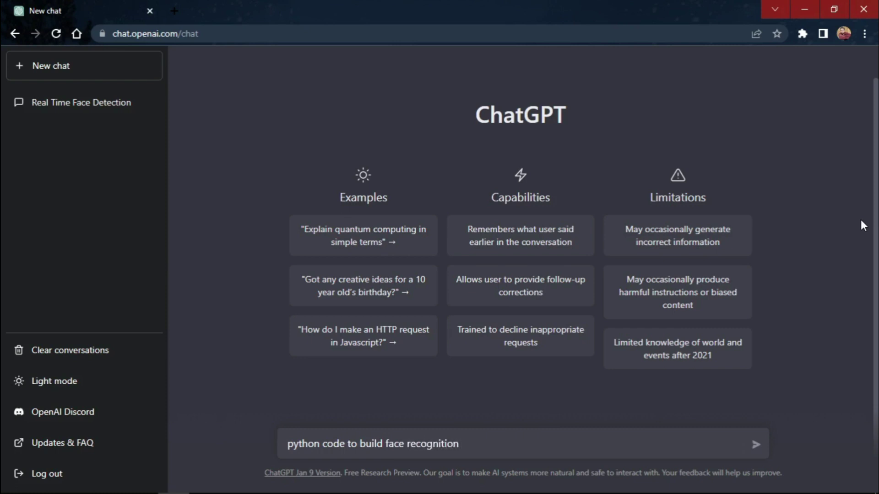
{"action": "type", "text": " application"}
Send the prompt 'python code to build face recognition application' to ChatGPT.
{"action": "key", "text": "Return"}
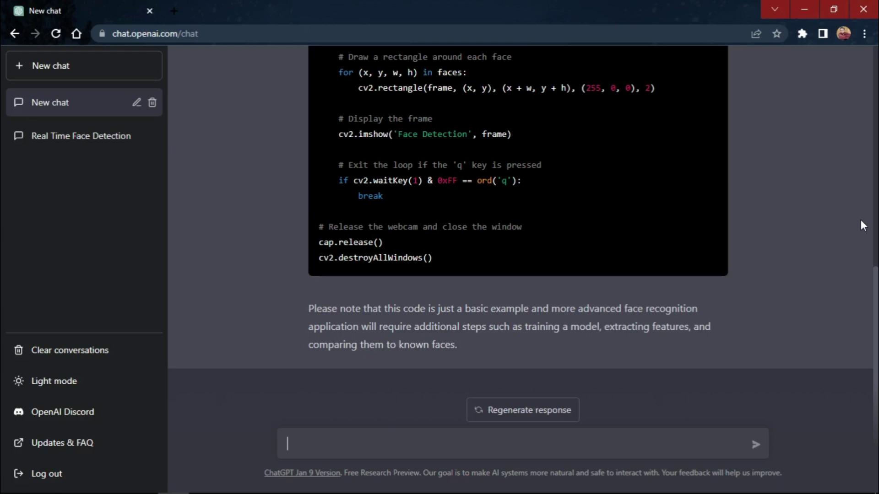
{"action": "type", "text": "pyth"}
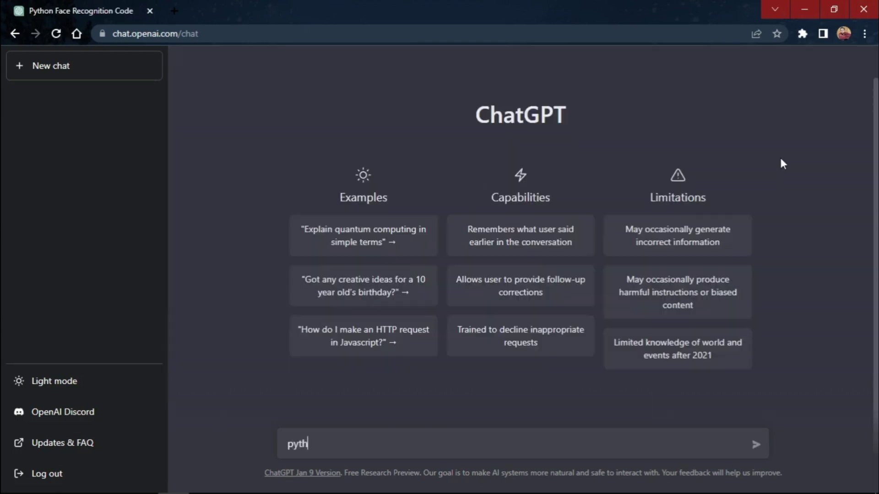
{"action": "type", "text": "on code for fa"}
{"action": "type", "text": "ce recogniti"}
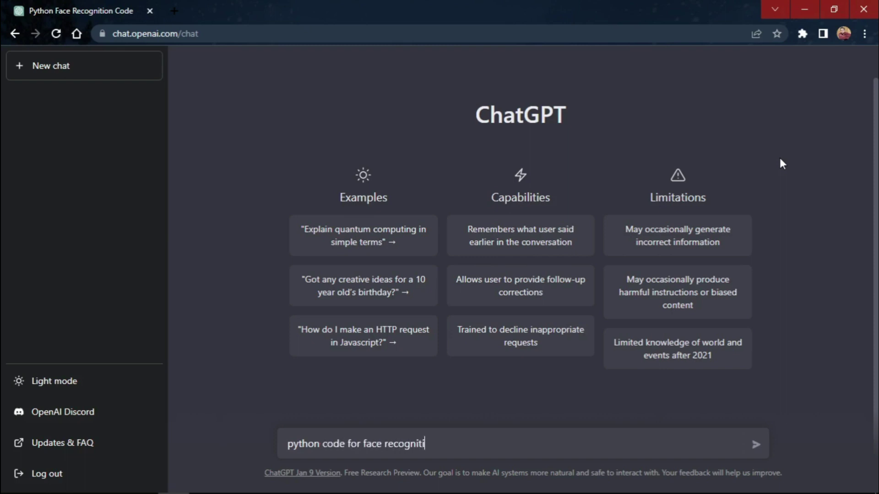
{"action": "type", "text": "on project"}
Stop the unfinished reply, clear old chats, and request a face recognition attendance system script.
{"action": "key", "text": "Return"}
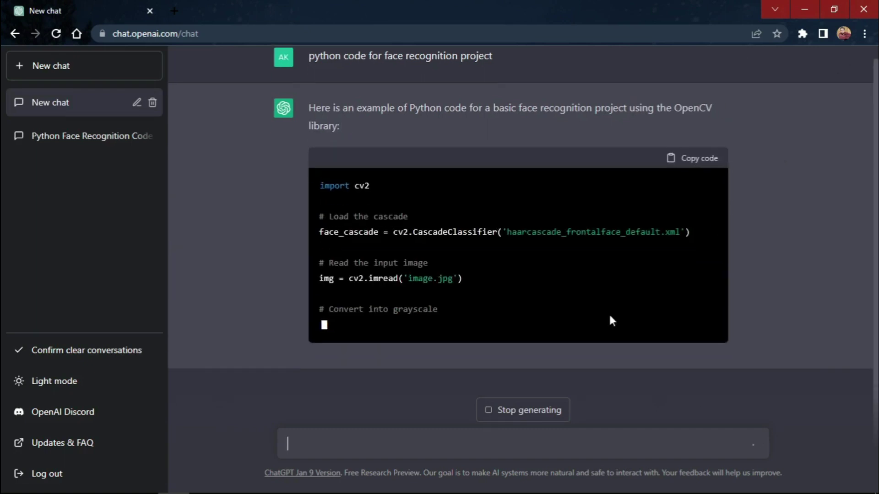
{"action": "left_click", "coordinate": [542, 410]}
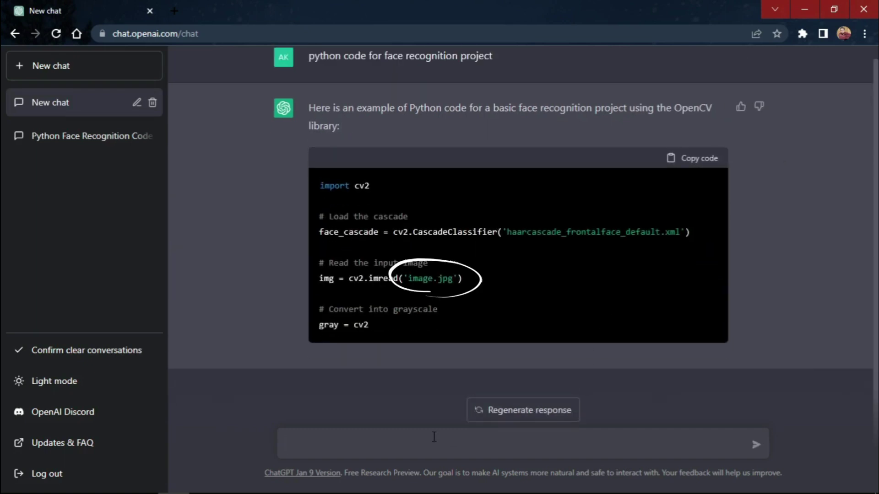
{"action": "left_click", "coordinate": [63, 365]}
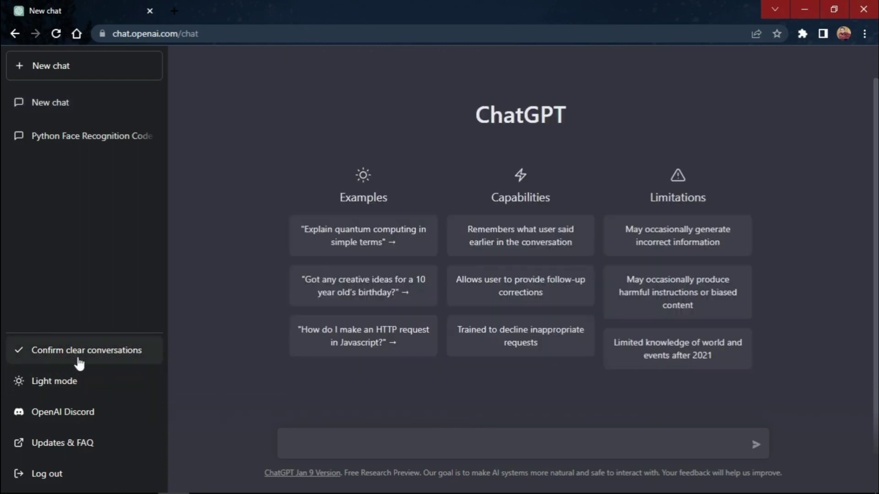
{"action": "left_click", "coordinate": [376, 450]}
{"action": "type", "text": "pytho"}
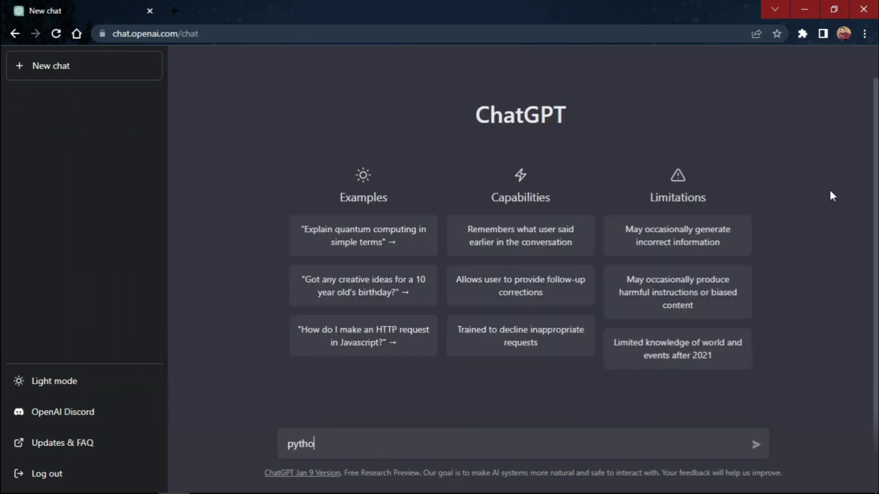
{"action": "type", "text": "n code fo"}
{"action": "type", "text": "r face reco"}
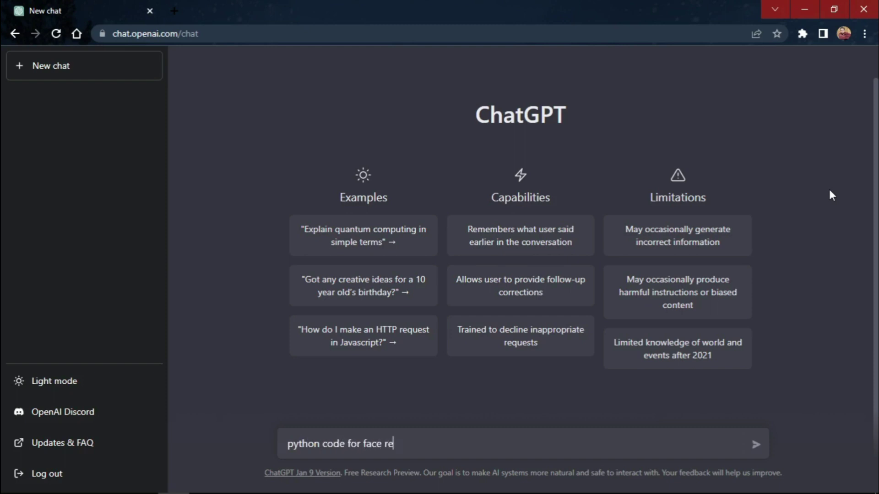
{"action": "type", "text": "gnition b"}
{"action": "type", "text": "ased "}
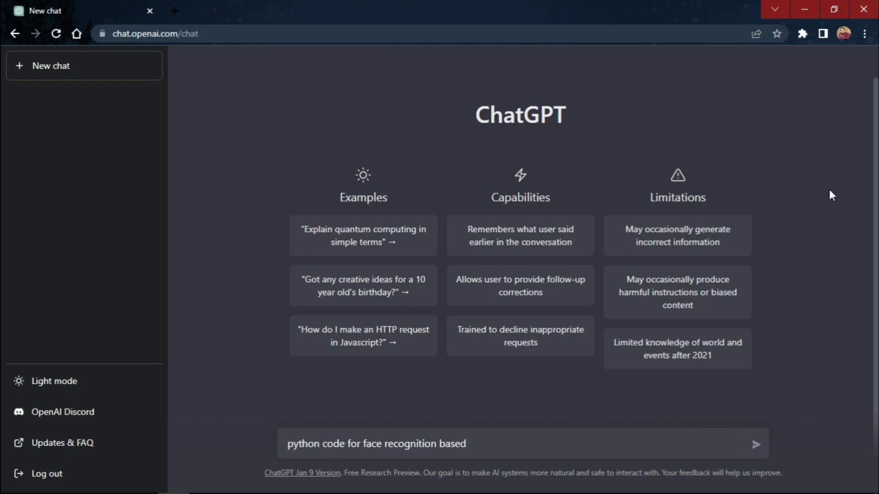
{"action": "type", "text": "attendance system"}
{"action": "key", "text": "Return"}
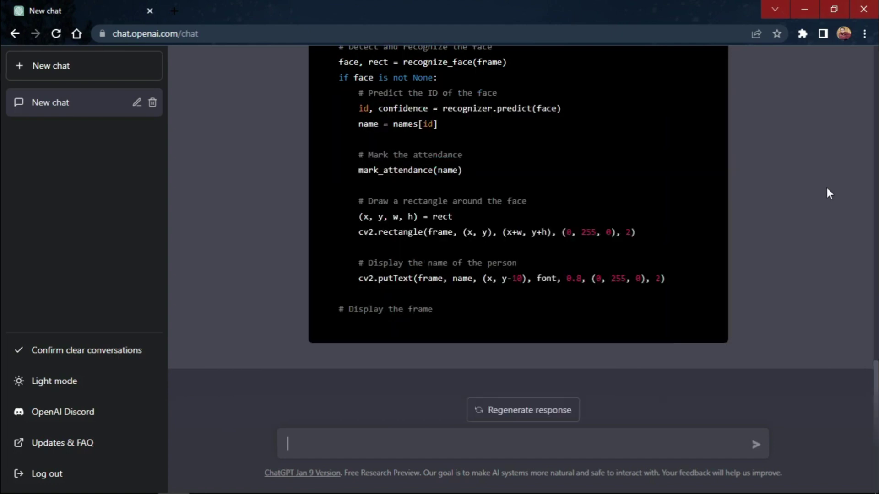
{"action": "type", "text": "writ"}
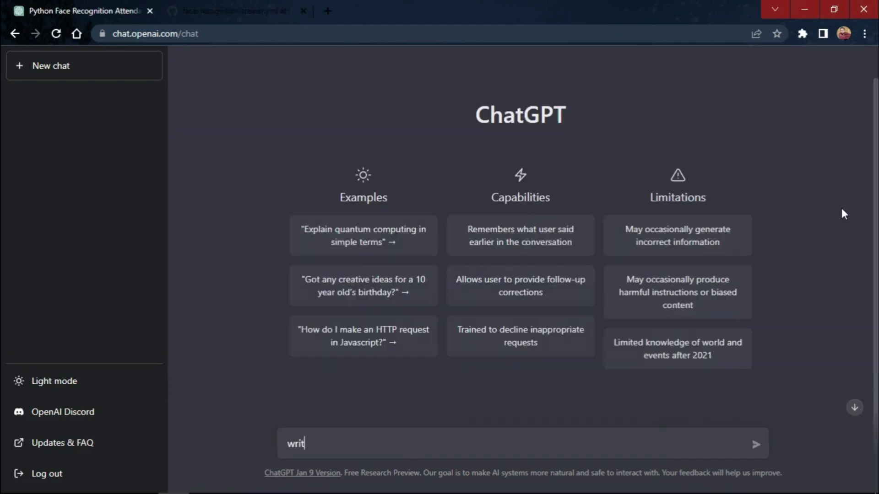
{"action": "type", "text": "e a python script that read"}
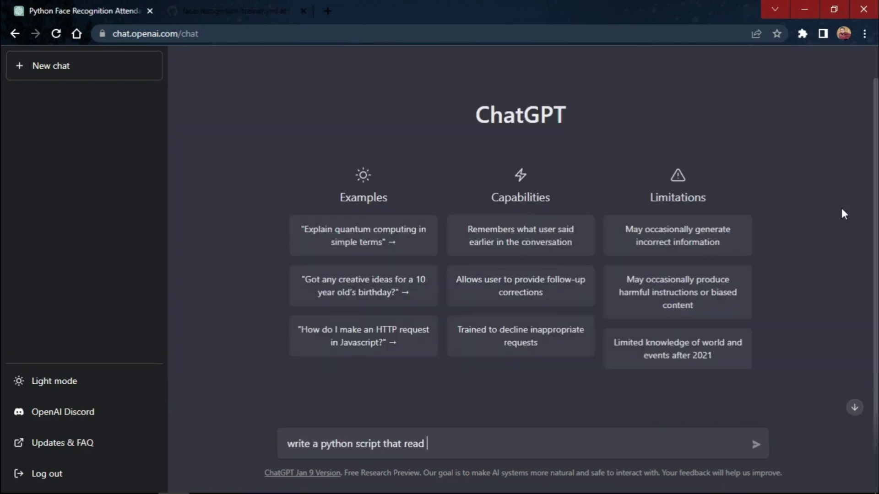
{"action": "type", "text": " data from a directory and "}
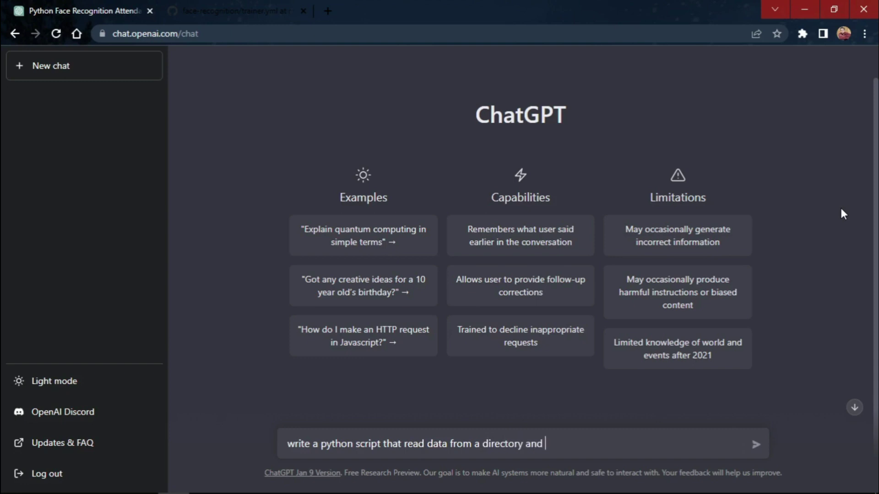
{"action": "type", "text": "recognize the person based"}
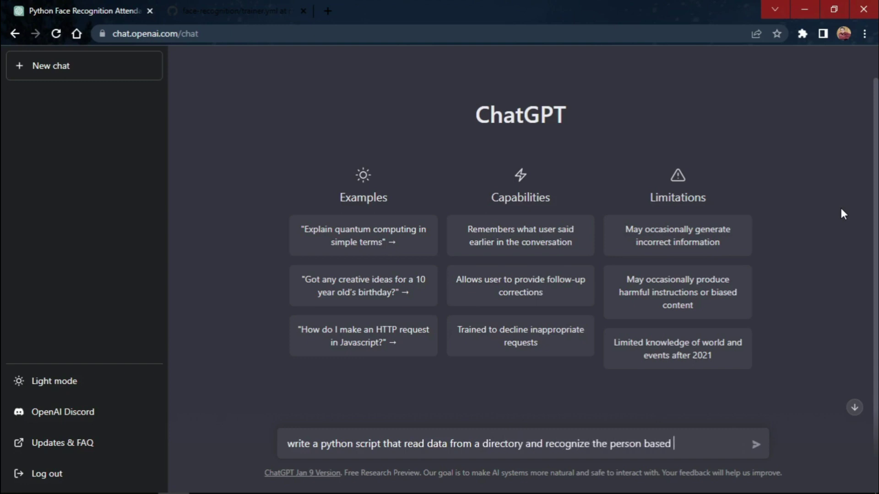
{"action": "type", "text": "ithout"}
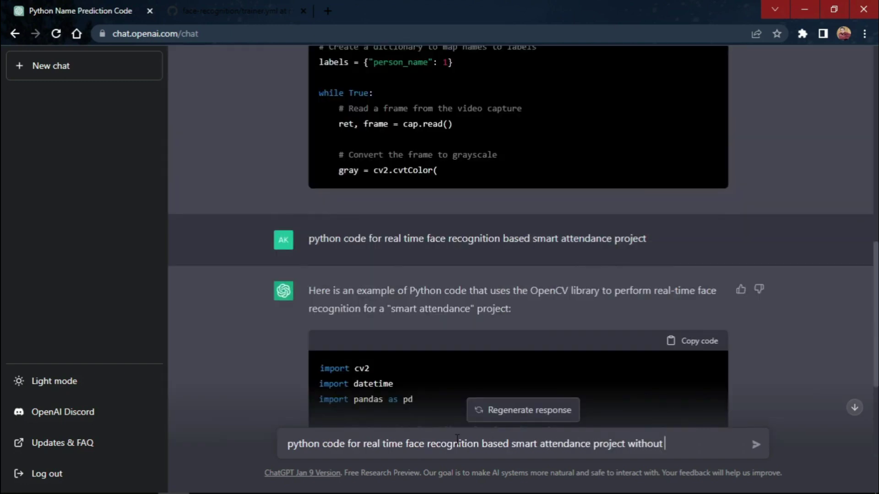
{"action": "type", "text": "retraine"}
{"action": "type", "text": "d model"}
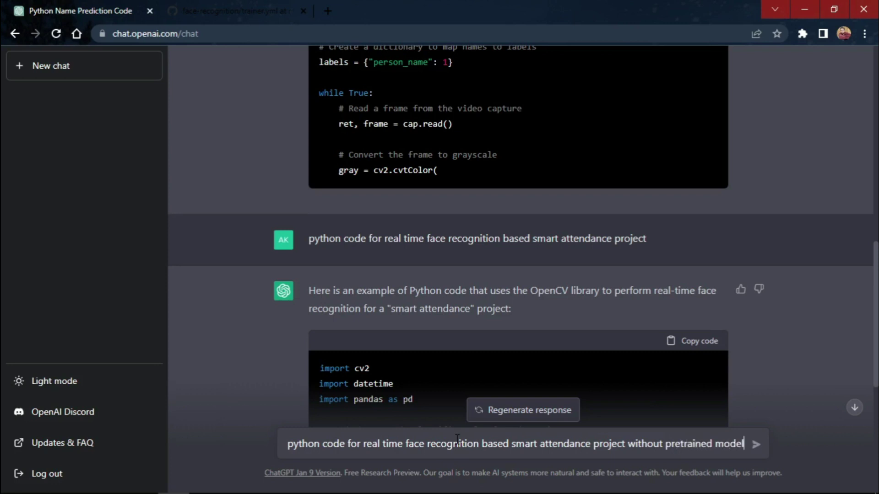
Request a real-time smart attendance script without a pretrained model, then send 'continue'.
{"action": "key", "text": "Return"}
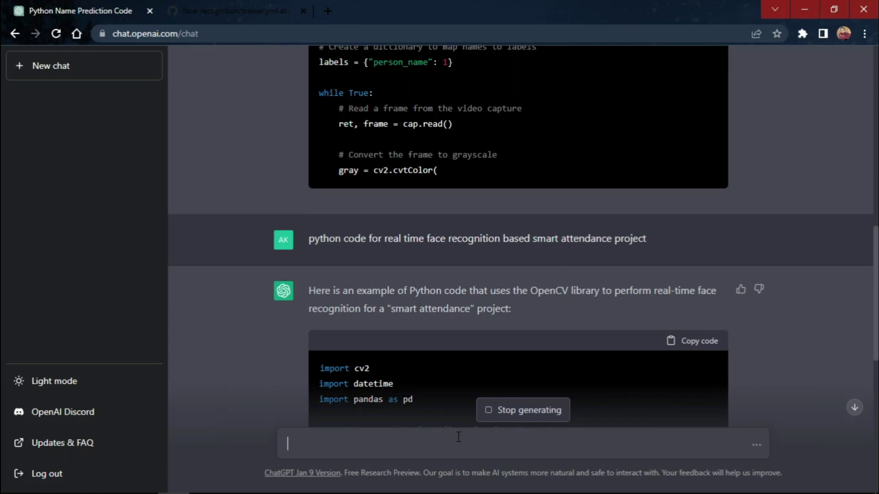
{"action": "type", "text": "con"}
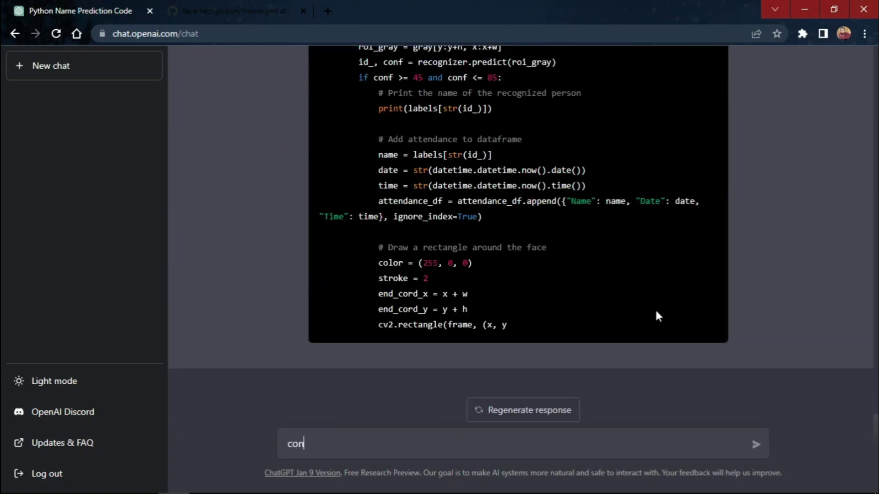
{"action": "type", "text": "tinue"}
{"action": "key", "text": "Return"}
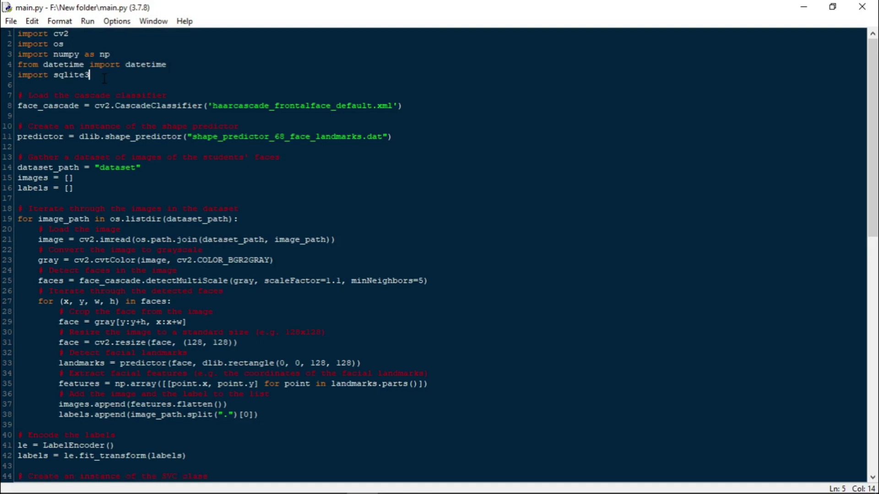
Select the five import lines (cv2, os, numpy, datetime, sqlite3) at the top of main.py.
{"action": "left_click_drag", "start_coordinate": [105, 77], "coordinate": [19, 34]}
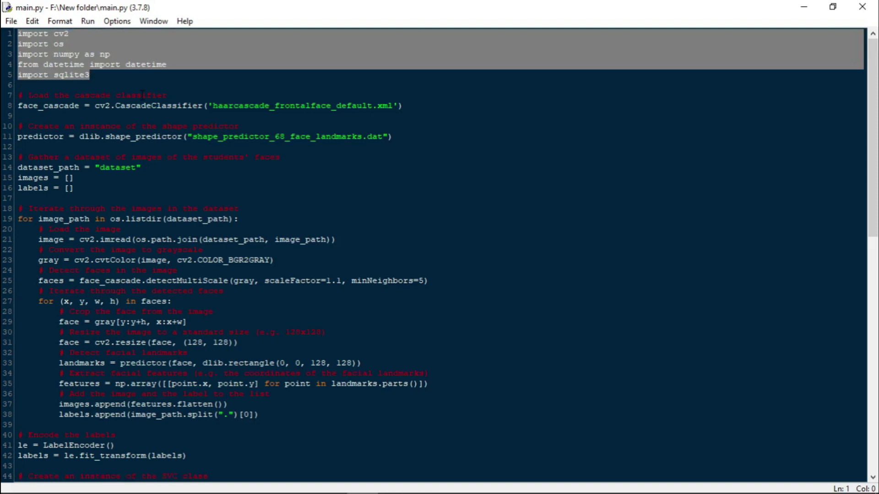
Open Command Prompt and pip install opencv-python, numpy and db-sqlite3, retrying after a misspelling.
{"action": "key", "text": "super+r"}
{"action": "key", "text": "Return"}
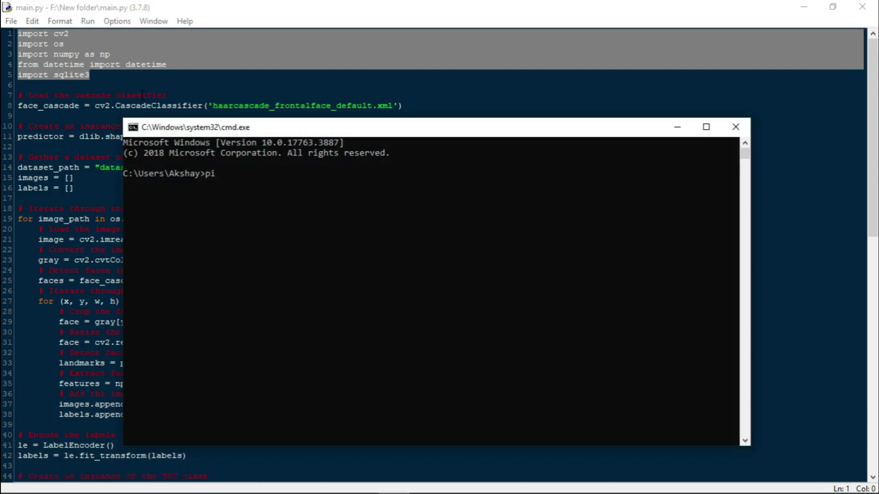
{"action": "type", "text": "tall opencv-py"}
{"action": "type", "text": "thon"}
{"action": "key", "text": "Return"}
{"action": "type", "text": "pip insta"}
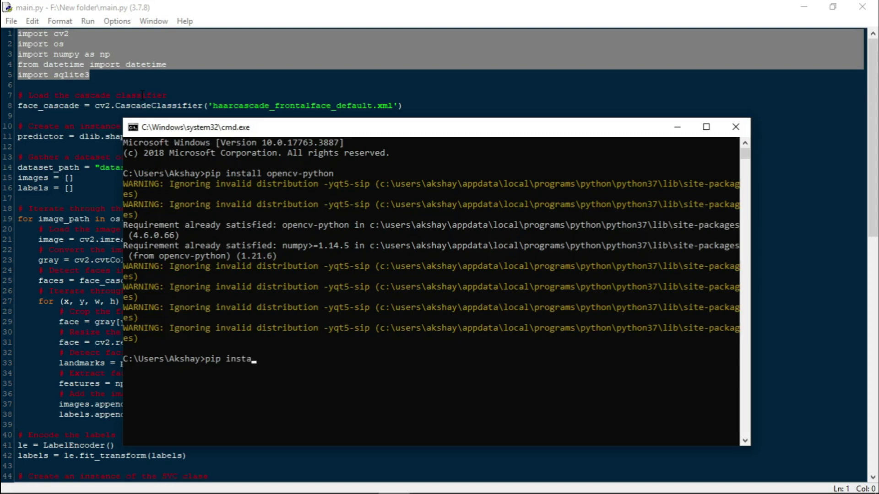
{"action": "type", "text": "ll num"}
{"action": "type", "text": "py"}
{"action": "key", "text": "Return"}
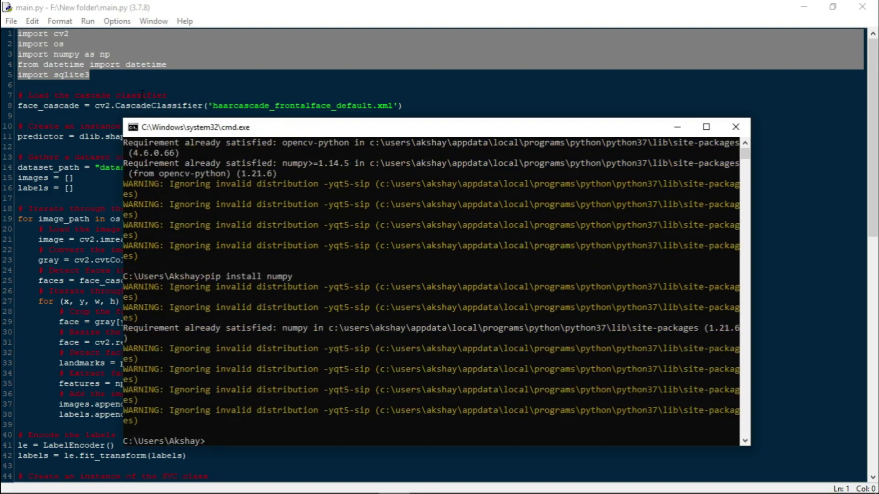
{"action": "type", "text": "pip insta"}
{"action": "type", "text": "ll db-"}
{"action": "type", "text": "slite3"}
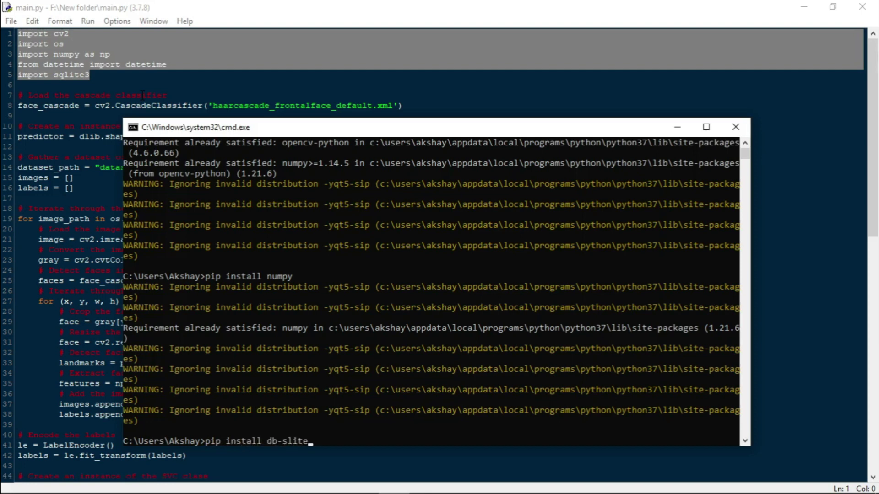
{"action": "key", "text": "Return"}
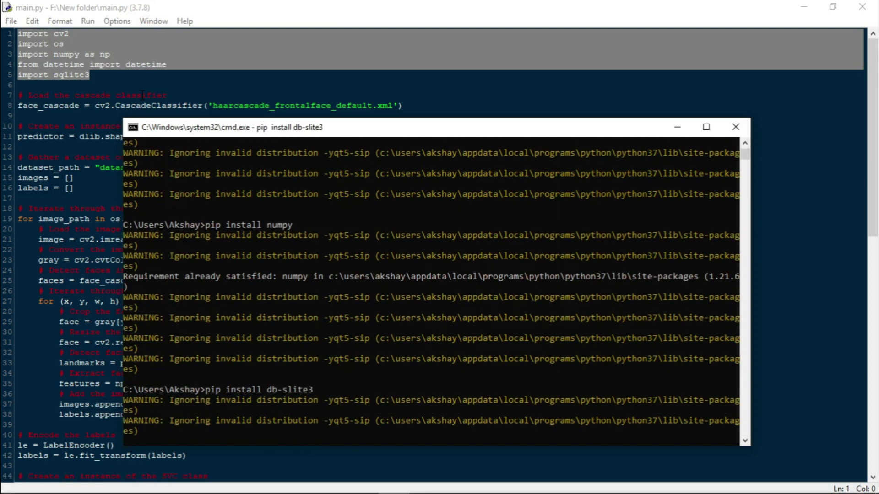
{"action": "type", "text": "pip "}
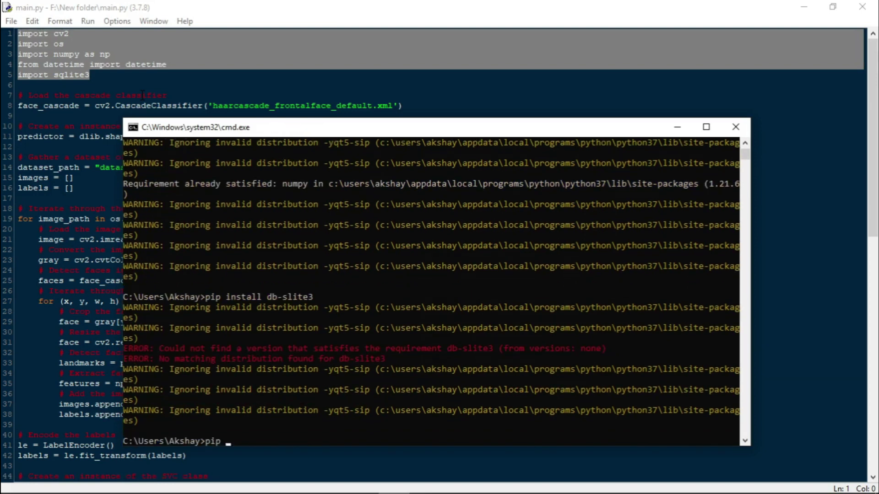
{"action": "type", "text": "install "}
{"action": "type", "text": "db-"}
{"action": "type", "text": "sqlite"}
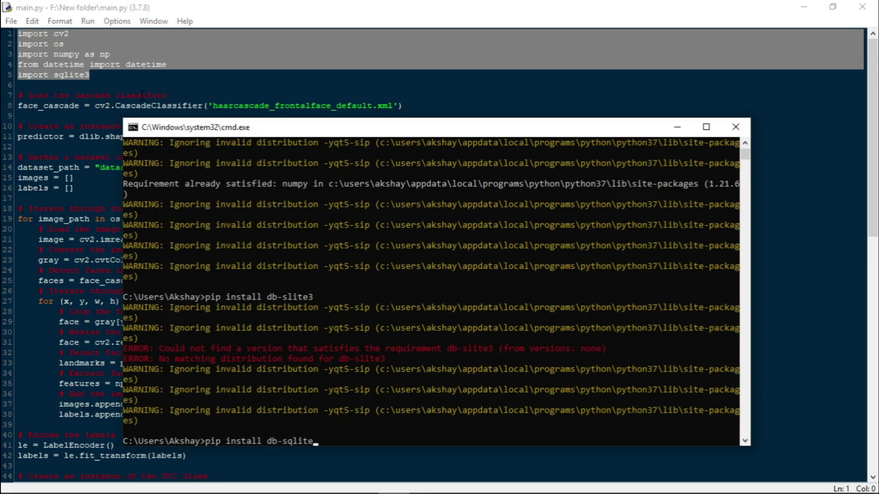
{"action": "type", "text": "3"}
{"action": "key", "text": "Return"}
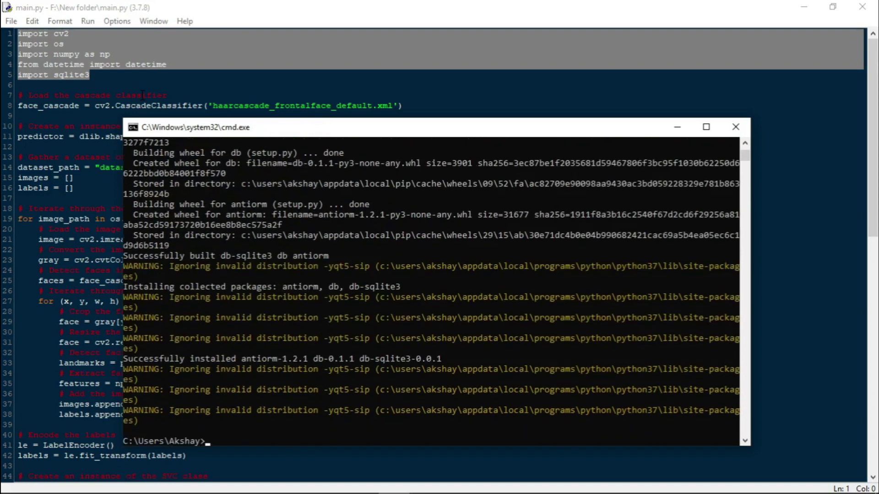
Run main.py with F5 and dismiss the indentation SyntaxError.
{"action": "left_click", "coordinate": [143, 95]}
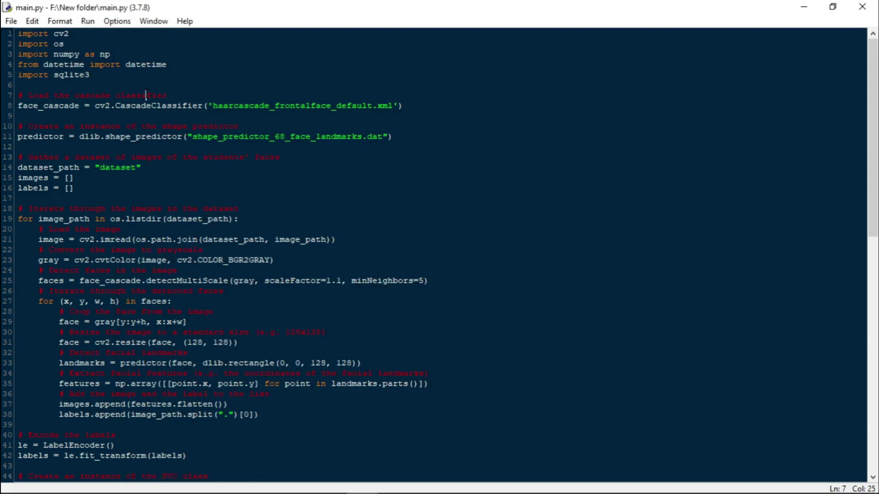
{"action": "key", "text": "F5"}
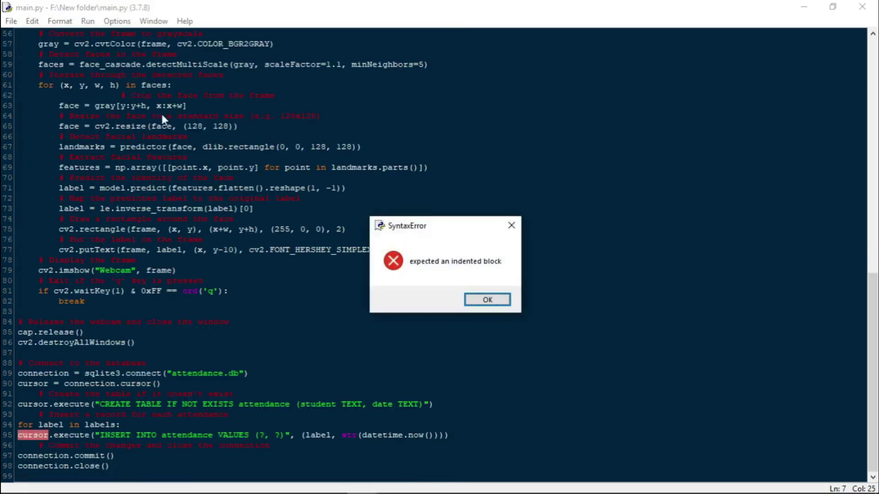
{"action": "left_click", "coordinate": [494, 302]}
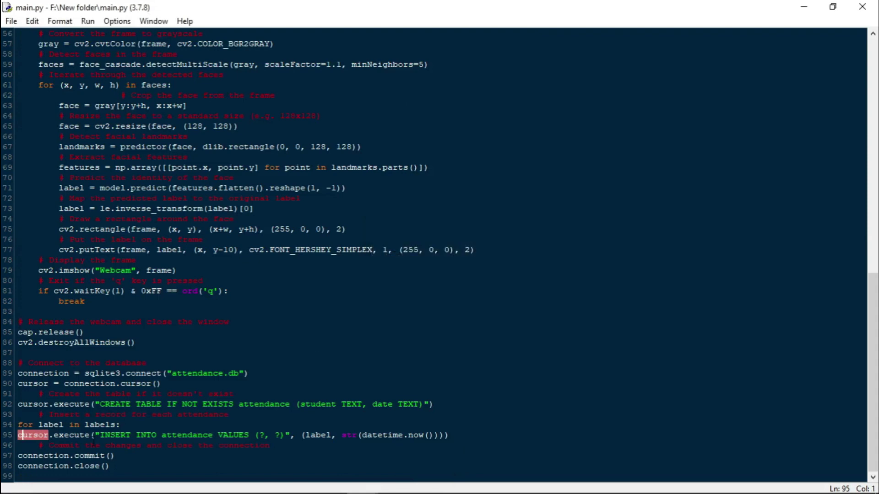
Re-indent the INSERT statement on line 95 under its for loop.
{"action": "key", "text": "Left"}
{"action": "key", "text": "BackSpace"}
{"action": "key", "text": "Return"}
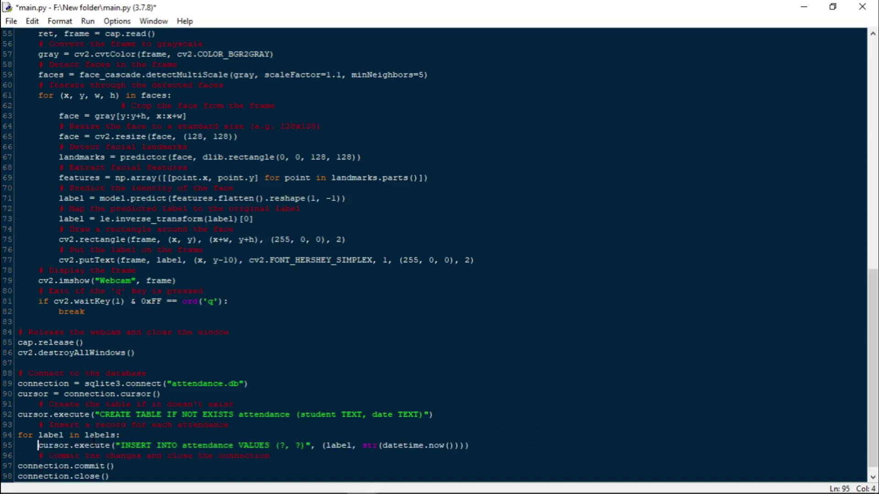
{"action": "scroll", "coordinate": [440, 255], "scroll_direction": "up", "scroll_amount": 8}
{"action": "scroll", "coordinate": [239, 181], "scroll_direction": "up", "scroll_amount": 5}
{"action": "scroll", "coordinate": [239, 180], "scroll_direction": "up", "scroll_amount": 3}
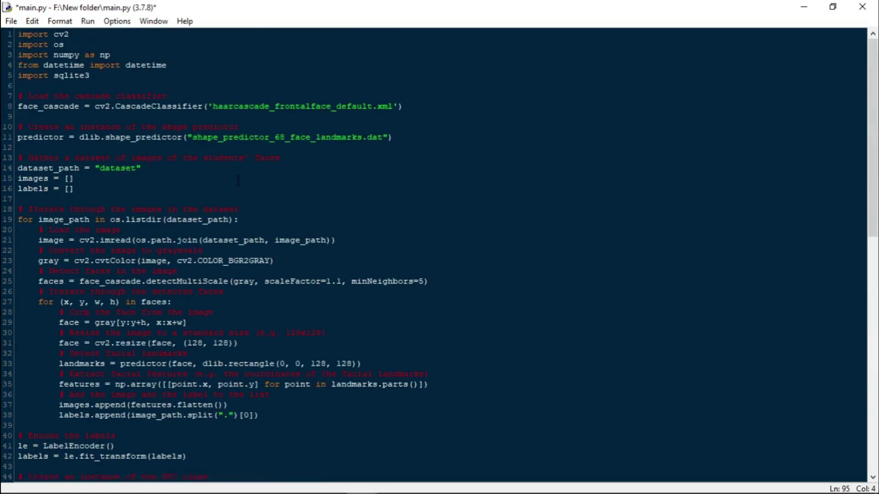
Highlight the haarcascade and shape-predictor file names on lines 8 and 11, then save main.py.
{"action": "left_click_drag", "start_coordinate": [218, 106], "coordinate": [358, 106]}
{"action": "left_click_drag", "start_coordinate": [208, 137], "coordinate": [308, 137]}
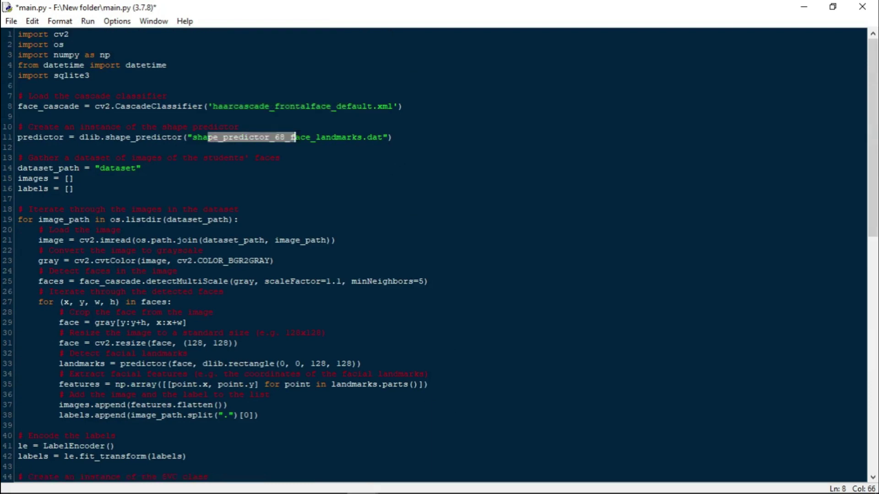
{"action": "left_click", "coordinate": [321, 138]}
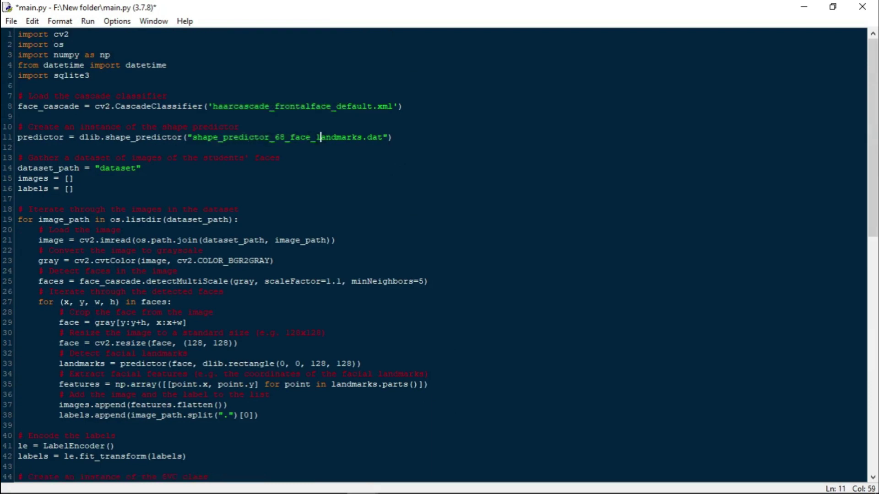
{"action": "left_click_drag", "start_coordinate": [217, 106], "coordinate": [357, 106]}
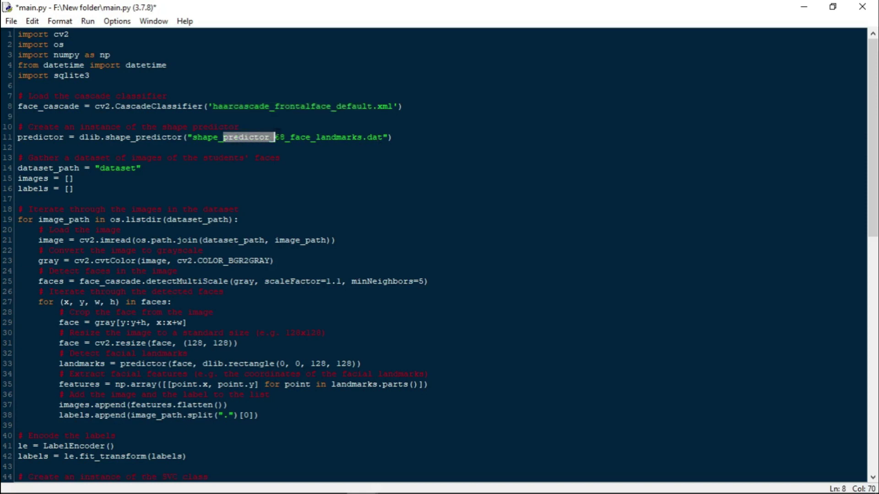
{"action": "left_click_drag", "start_coordinate": [222, 137], "coordinate": [336, 137]}
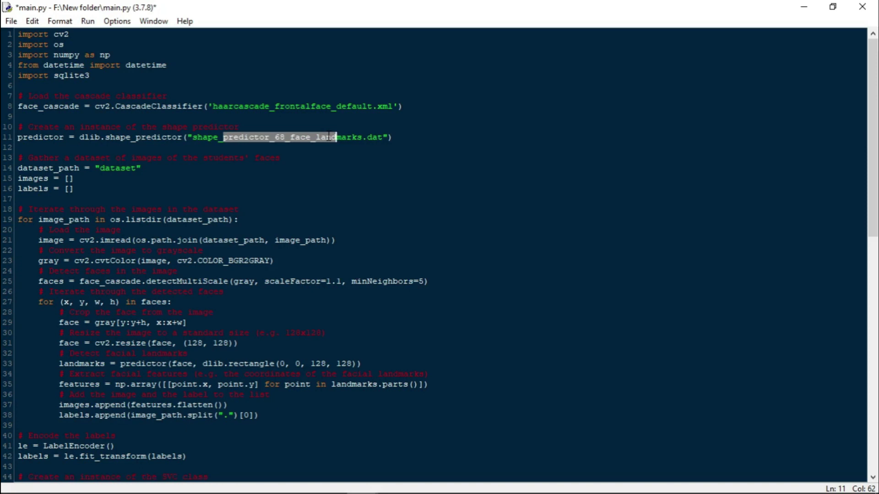
{"action": "key", "text": "ctrl+s"}
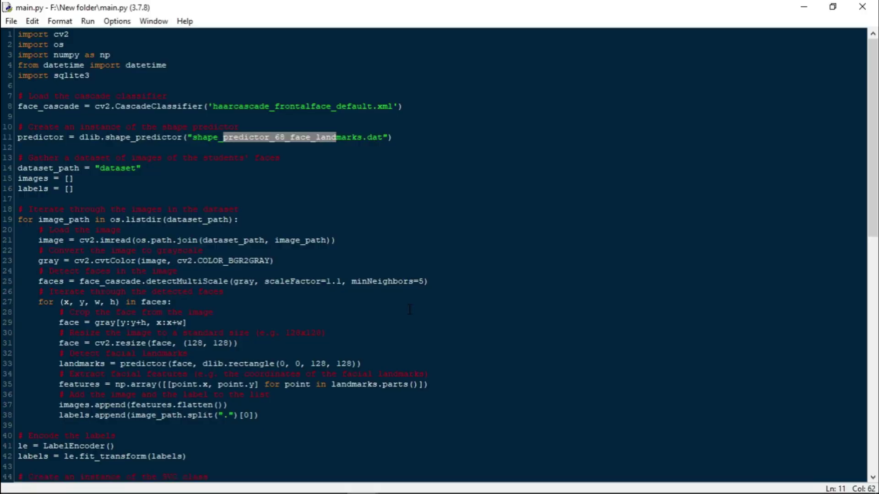
Select the haarcascade and face-landmarks .dat files in the project folder.
{"action": "left_click_drag", "start_coordinate": [279, 269], "coordinate": [249, 175]}
{"action": "left_click", "coordinate": [354, 158]}
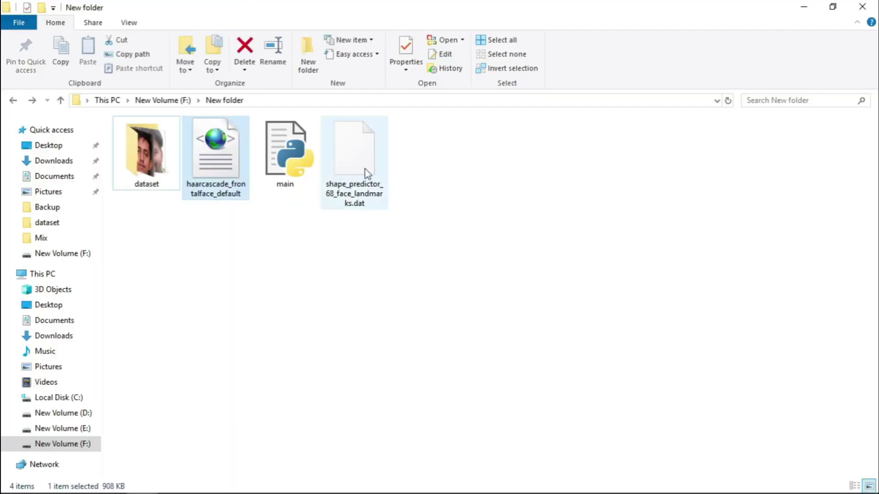
{"action": "left_click", "coordinate": [419, 201]}
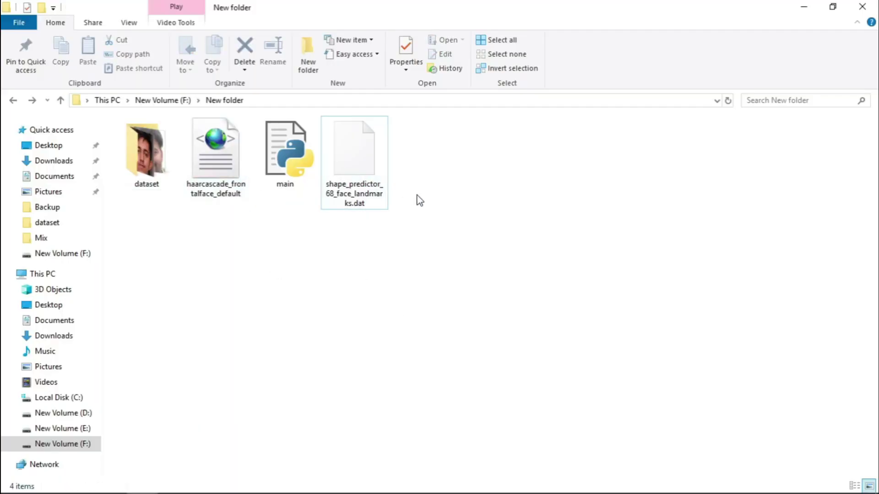
View the akshay, arvind, Satyam and suraj photos in the dataset folder, then return to main.py.
{"action": "double_click", "coordinate": [162, 186]}
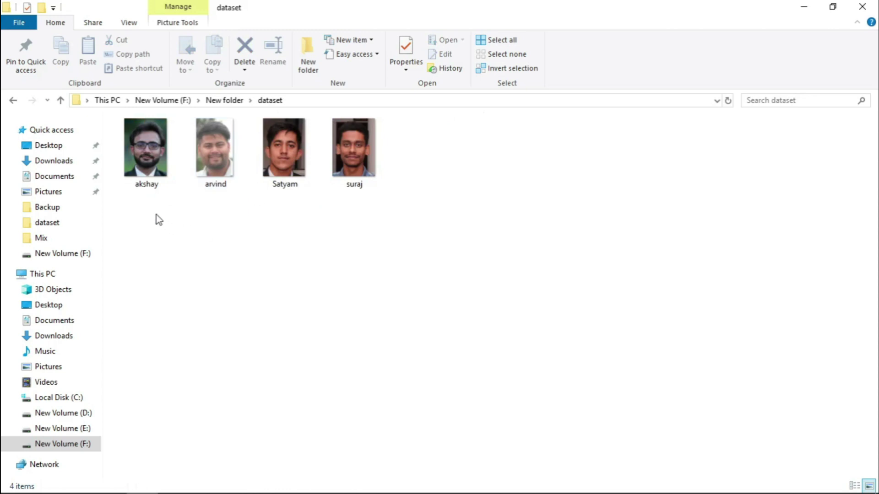
{"action": "mouse_move", "coordinate": [156, 214]}
{"action": "left_mouse_down"}
{"action": "mouse_move", "coordinate": [190, 172]}
{"action": "mouse_move", "coordinate": [360, 186]}
{"action": "left_mouse_up"}
{"action": "left_click", "coordinate": [367, 207]}
{"action": "key", "text": "alt+Tab"}
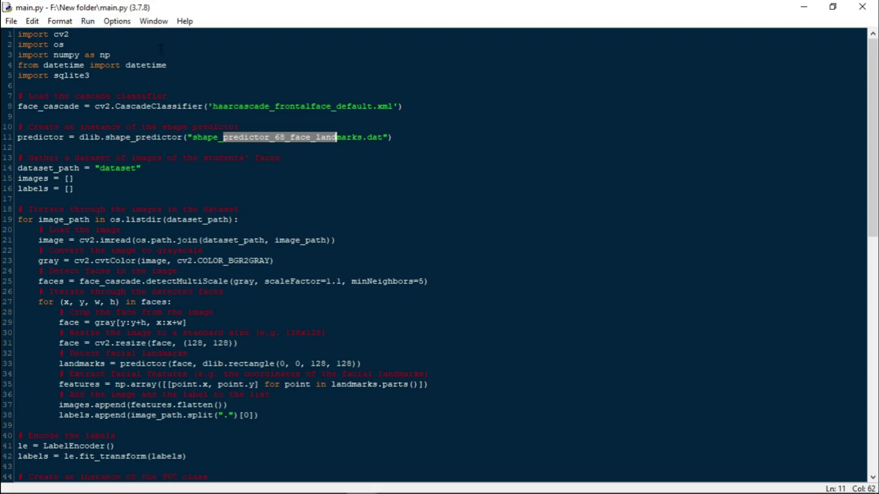
Run main.py, inspect the traceback at the predictor line, and close the Shell.
{"action": "key", "text": "F5"}
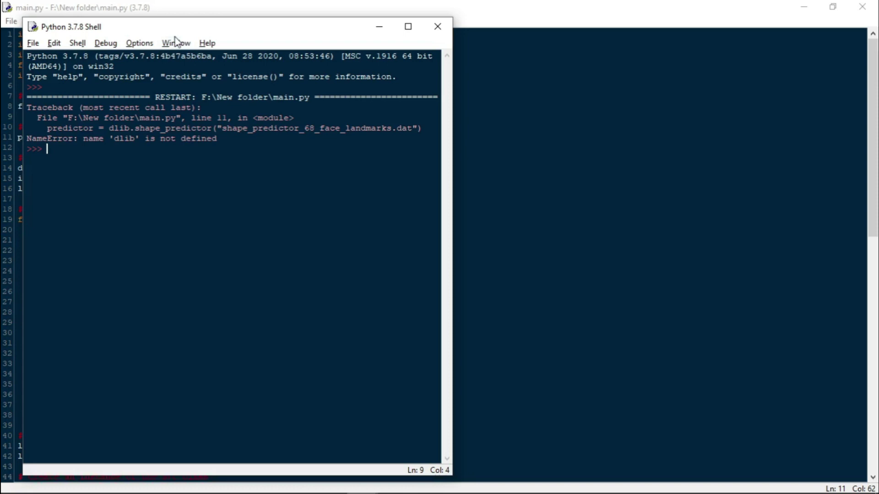
{"action": "left_click_drag", "start_coordinate": [127, 155], "coordinate": [139, 138]}
{"action": "left_click", "coordinate": [279, 129]}
{"action": "left_click", "coordinate": [437, 28]}
Add 'import dlib' below the sqlite3 import, save, and rerun the script.
{"action": "left_click", "coordinate": [143, 79]}
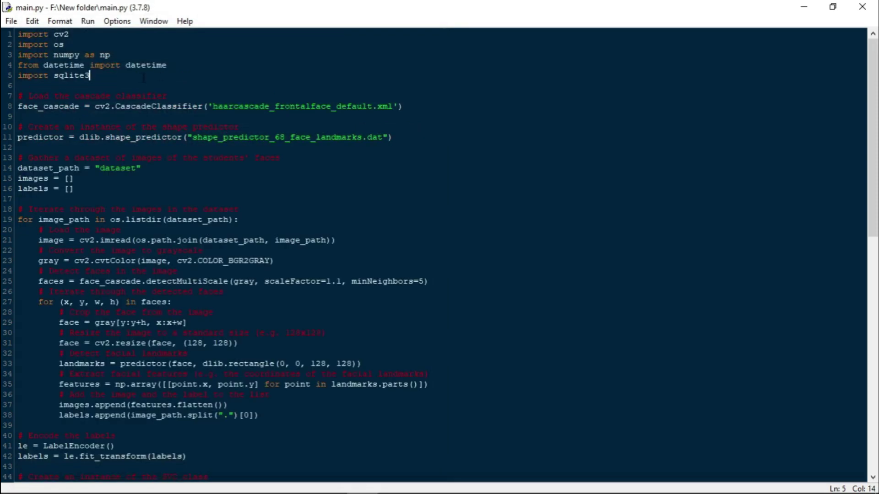
{"action": "key", "text": "Return"}
{"action": "type", "text": "impo"}
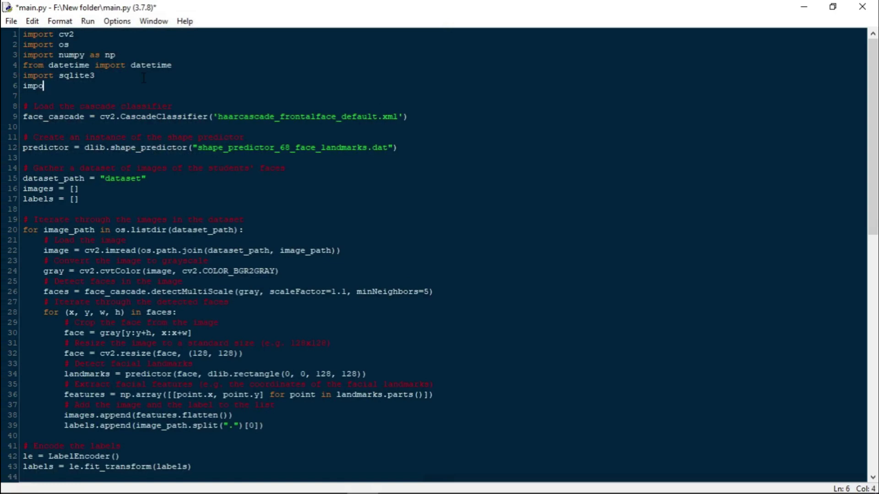
{"action": "type", "text": "rt dlib"}
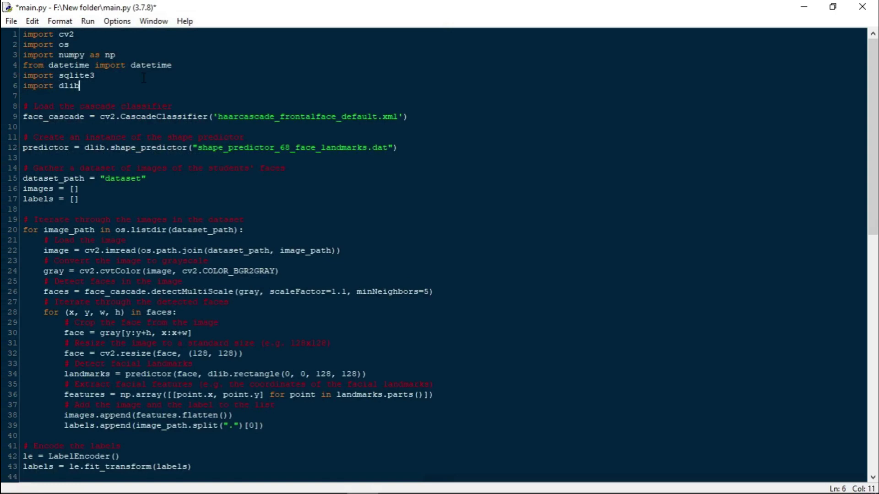
{"action": "key", "text": "ctrl+s"}
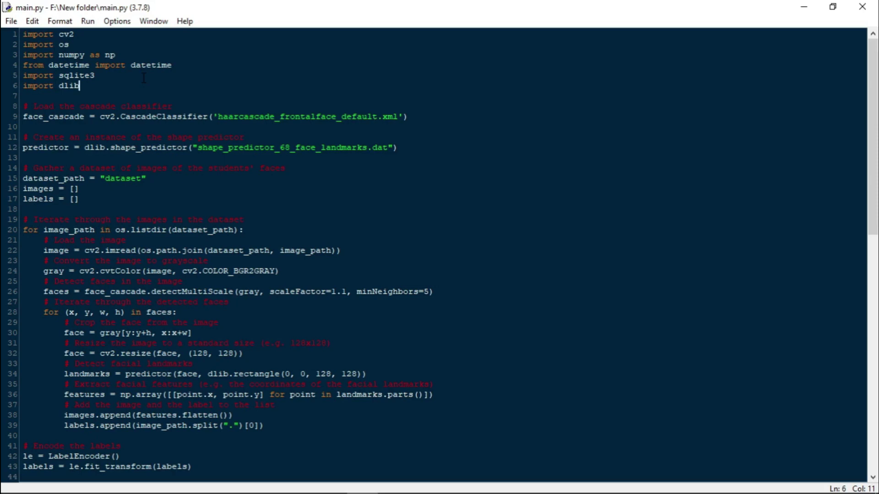
{"action": "key", "text": "F5"}
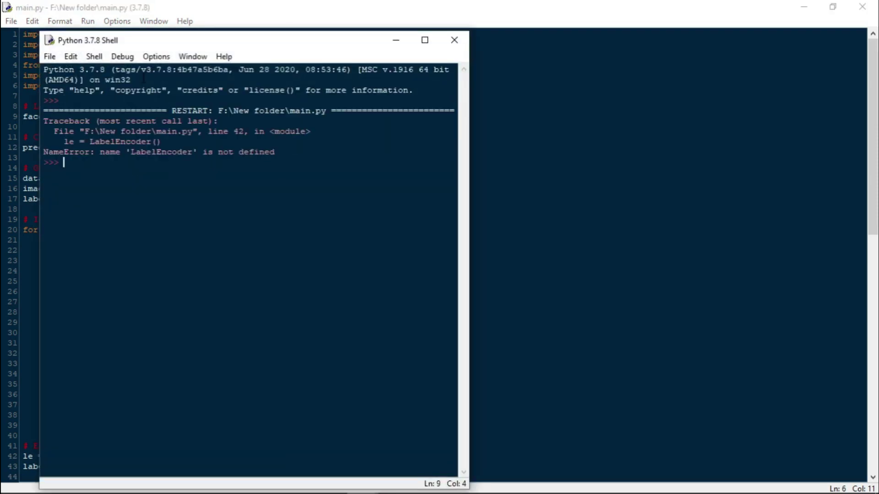
Add 'from sklearn.preprocessing import LabelEncoder' on line 7, save, and launch cmd.
{"action": "left_click", "coordinate": [244, 152]}
{"action": "left_click", "coordinate": [453, 41]}
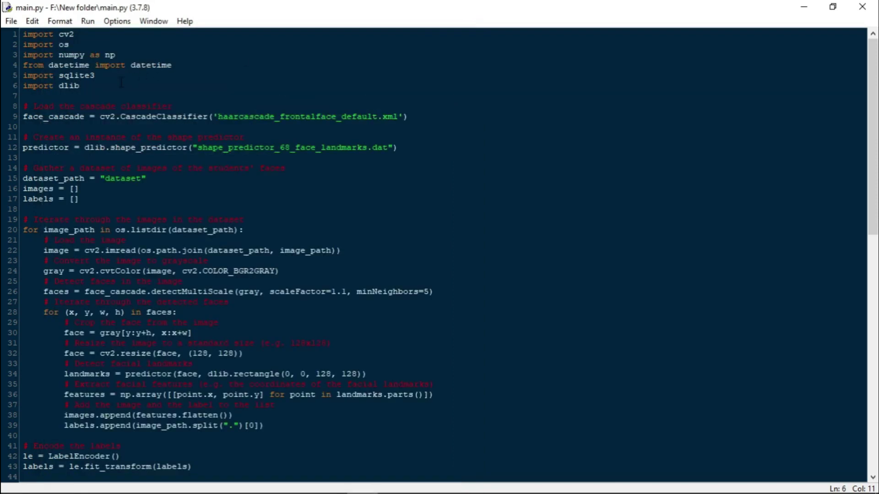
{"action": "key", "text": "Return"}
{"action": "type", "text": "from sk"}
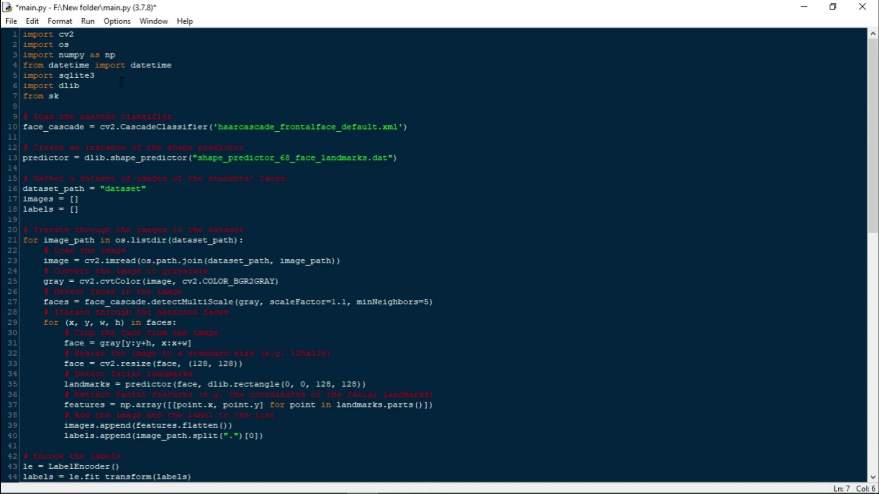
{"action": "type", "text": "learn."}
{"action": "type", "text": "preprocessing"}
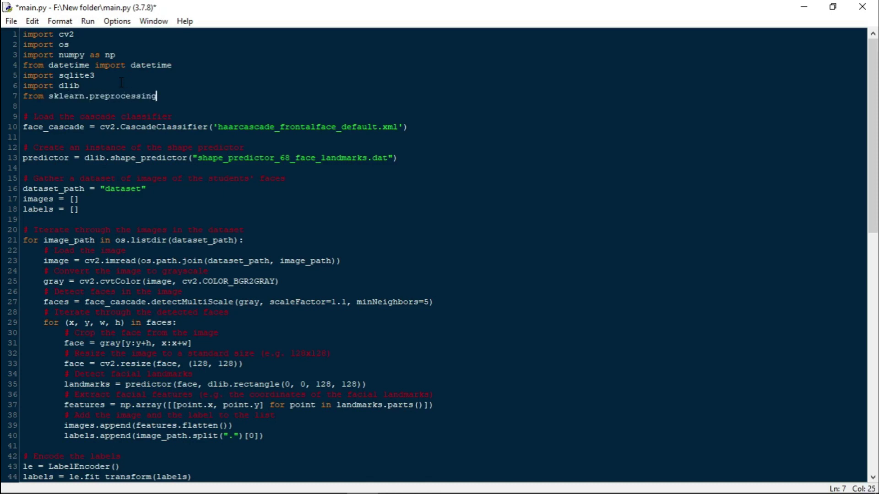
{"action": "type", "text": " import "}
{"action": "type", "text": "Labe"}
{"action": "type", "text": "lEnco"}
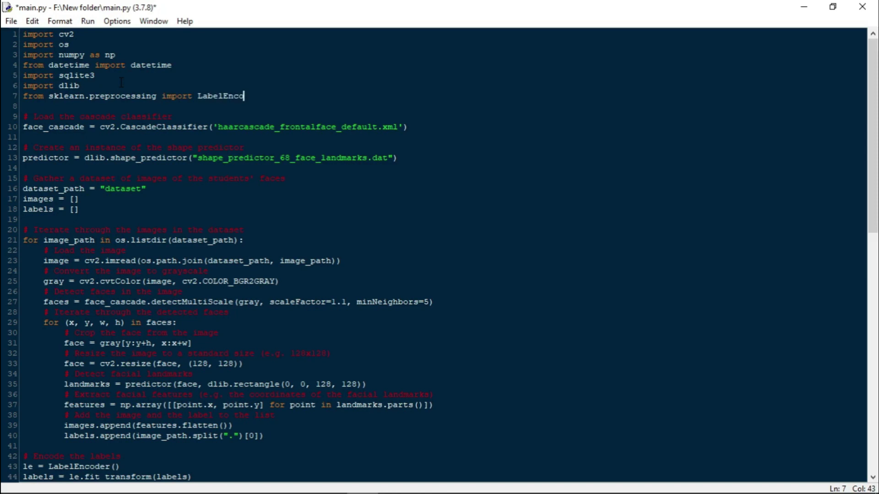
{"action": "type", "text": "der"}
{"action": "key", "text": "ctrl+s"}
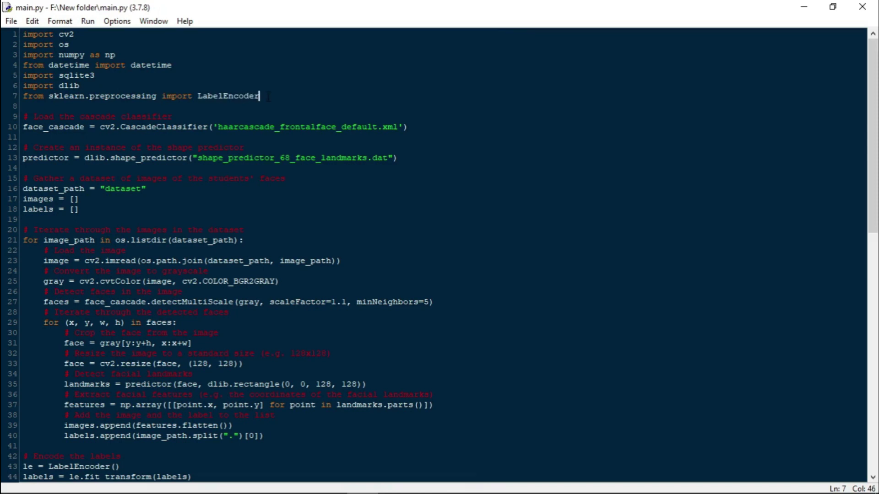
{"action": "key", "text": "super+r"}
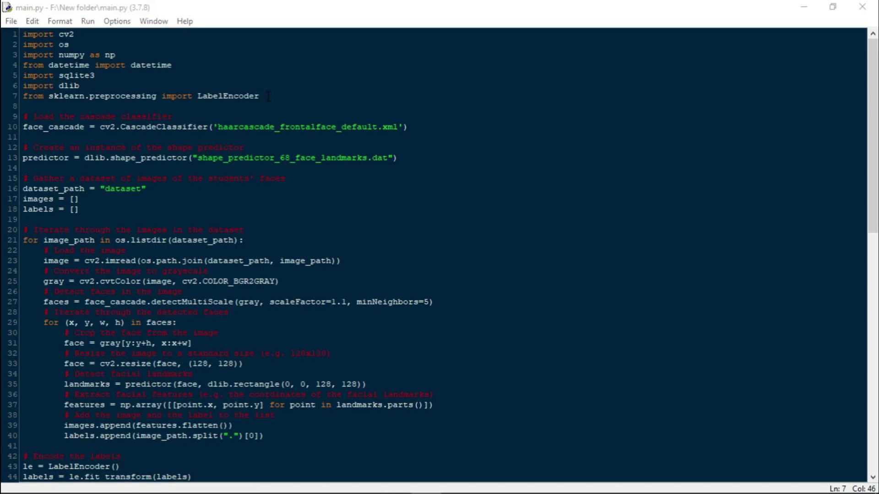
{"action": "type", "text": "cmd"}
{"action": "key", "text": "Return"}
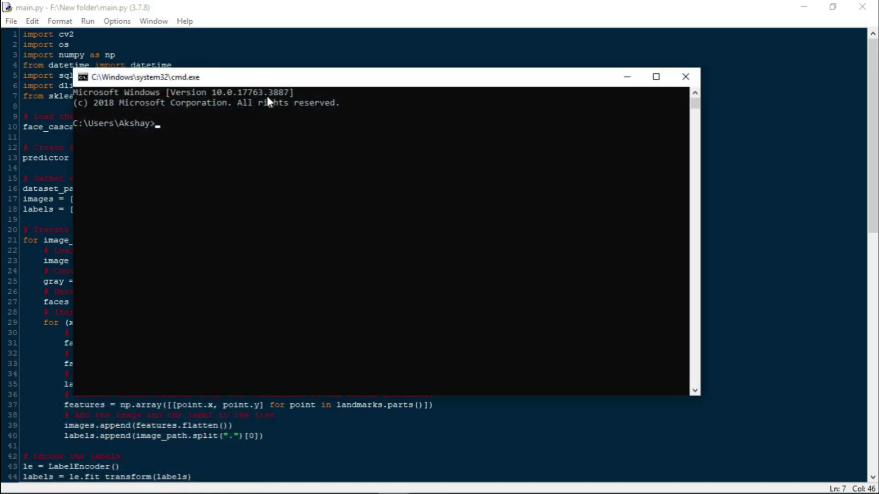
{"action": "type", "text": "pip "}
{"action": "type", "text": "install "}
{"action": "type", "text": "sci"}
{"action": "type", "text": "kit-learn"}
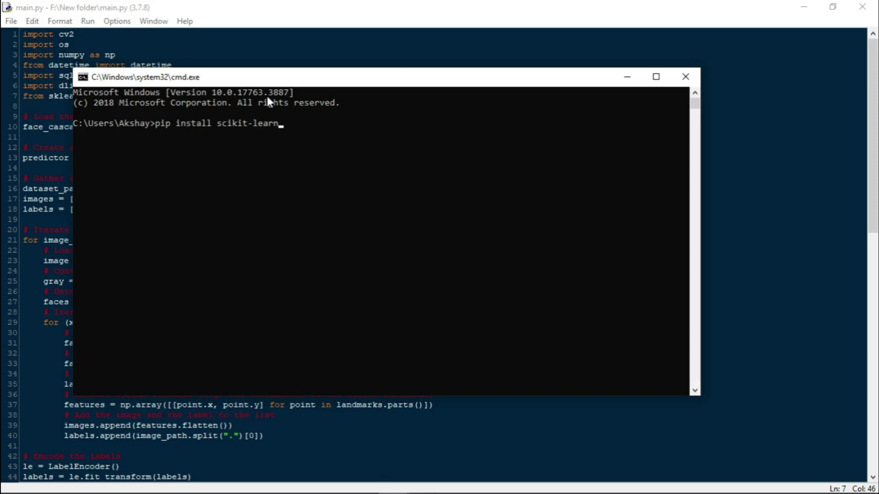
Run 'pip install scikit-learn', confirm it is already installed, and close the console.
{"action": "key", "text": "Return"}
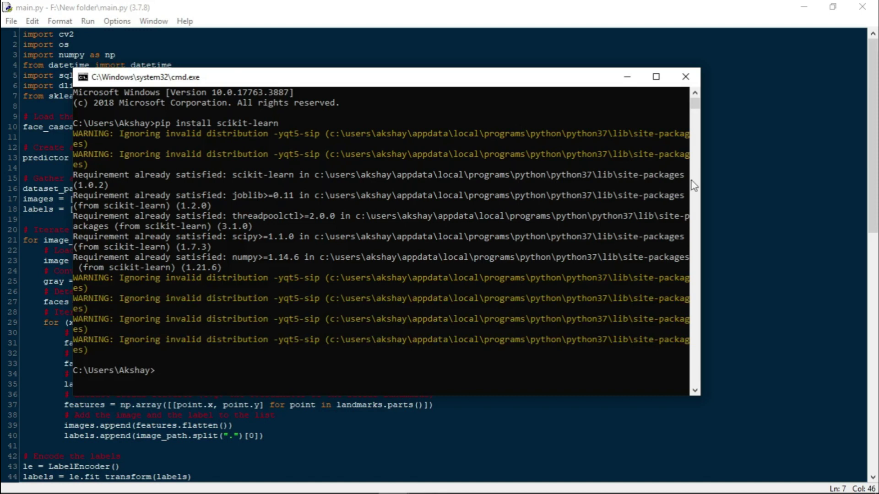
{"action": "left_click", "coordinate": [686, 76]}
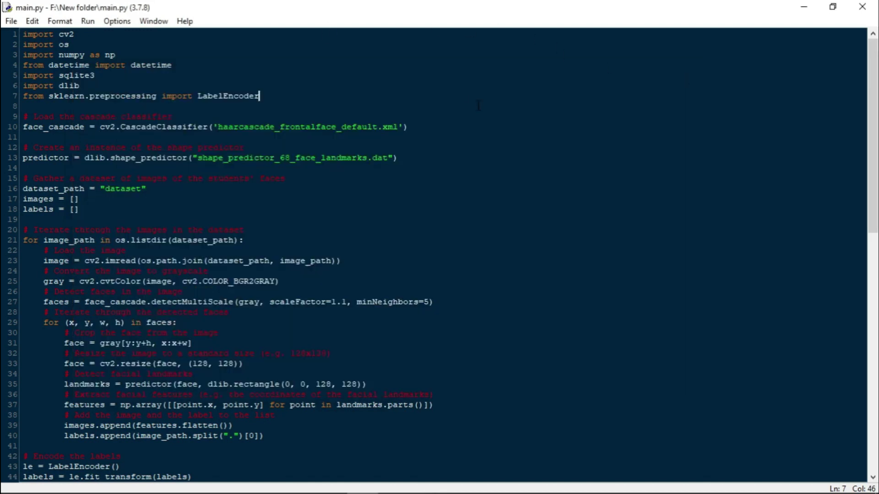
Rerun main.py, see the SVC NameError, and add and save 'from sklearn.svm import SVC' on line 8.
{"action": "key", "text": "F5"}
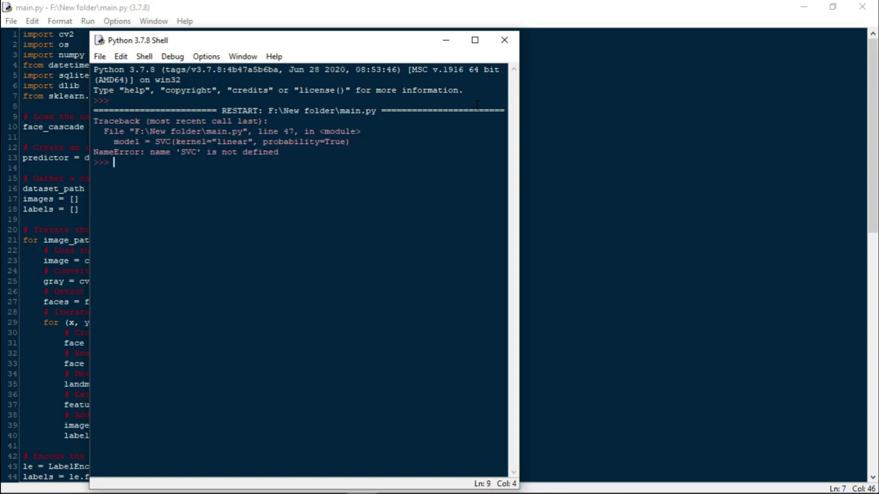
{"action": "left_click", "coordinate": [504, 40]}
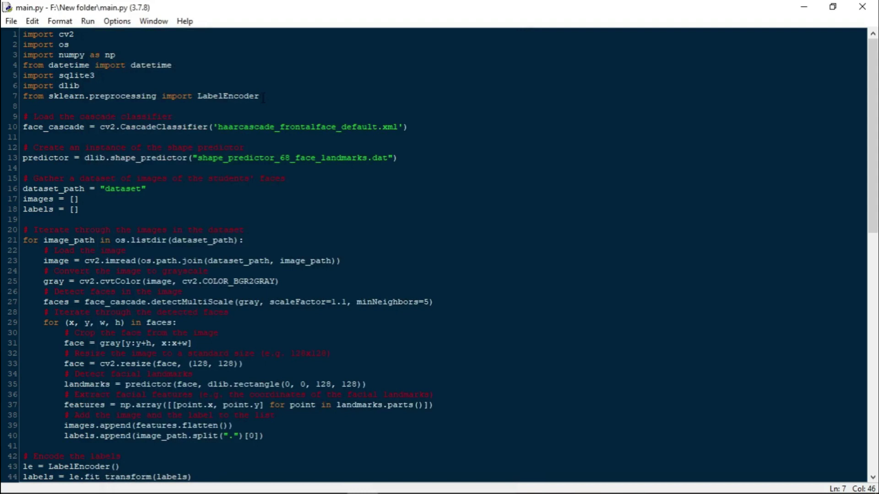
{"action": "key", "text": "Return"}
{"action": "type", "text": "from "}
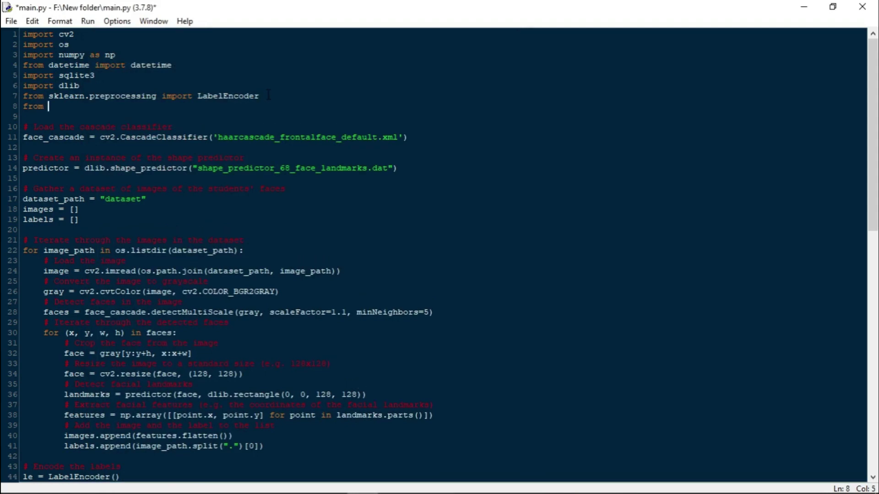
{"action": "type", "text": "sklea"}
{"action": "type", "text": "rn.sv"}
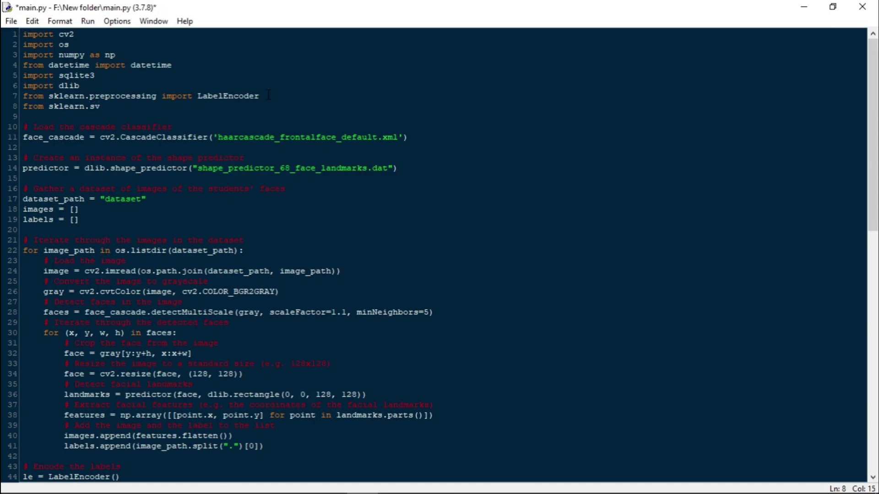
{"action": "type", "text": "m im"}
{"action": "type", "text": "port SVC"}
{"action": "key", "text": "ctrl+s"}
Run main.py to open the Webcam window with the detected face boxed and labelled.
{"action": "key", "text": "F5"}
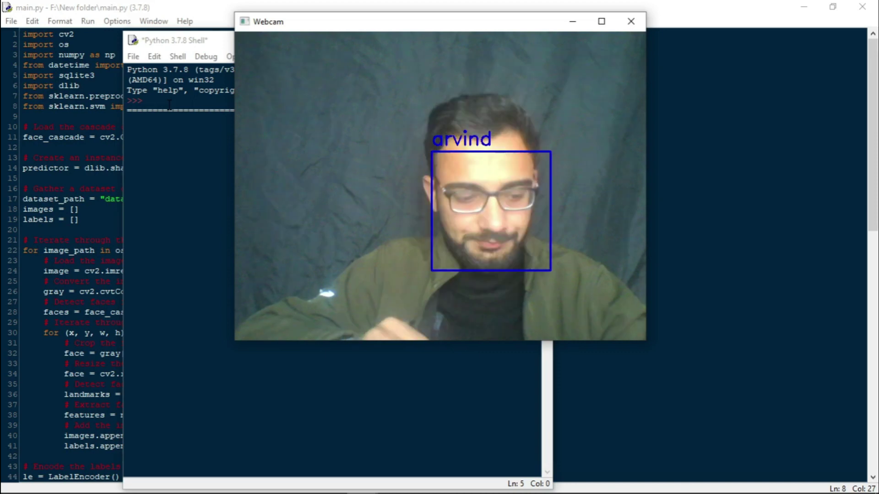
Quit the Webcam window with 'q', returning to a fresh Python Shell prompt.
{"action": "key", "text": "q"}
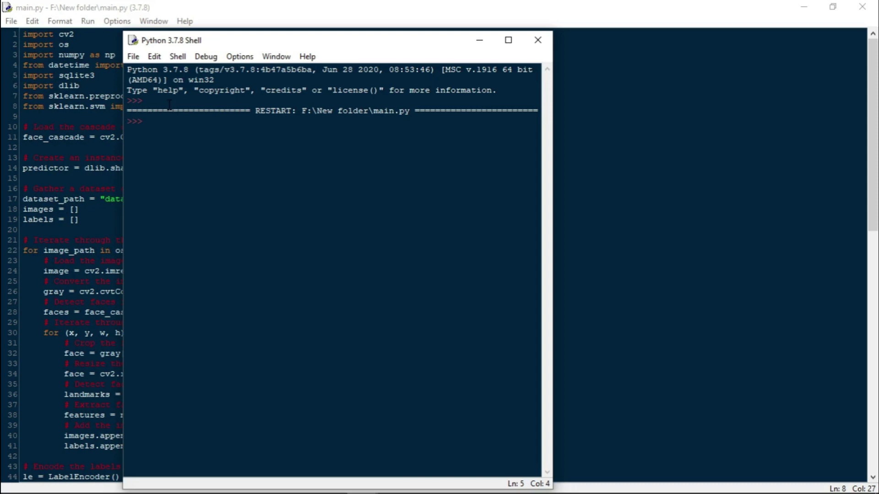